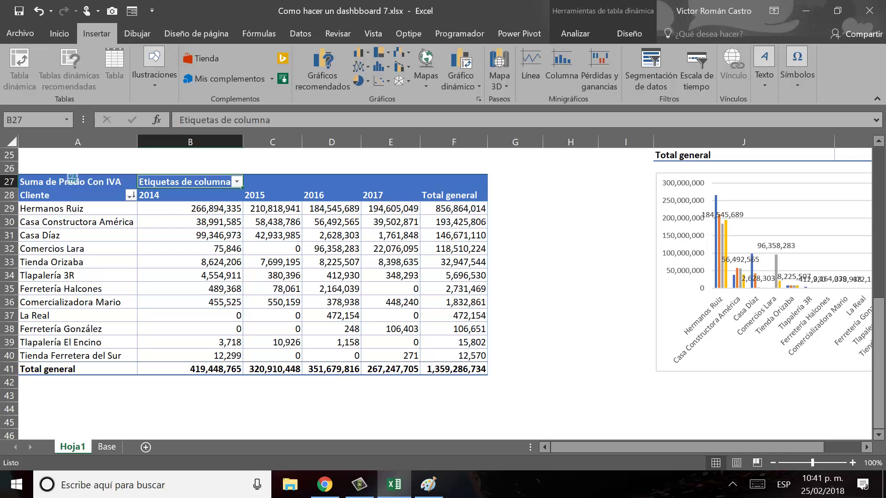
# - Create line sparklines in G29:G40 from the data range B29:E40
pyautogui.moveTo(514, 208); pyautogui.dragTo(515, 355)
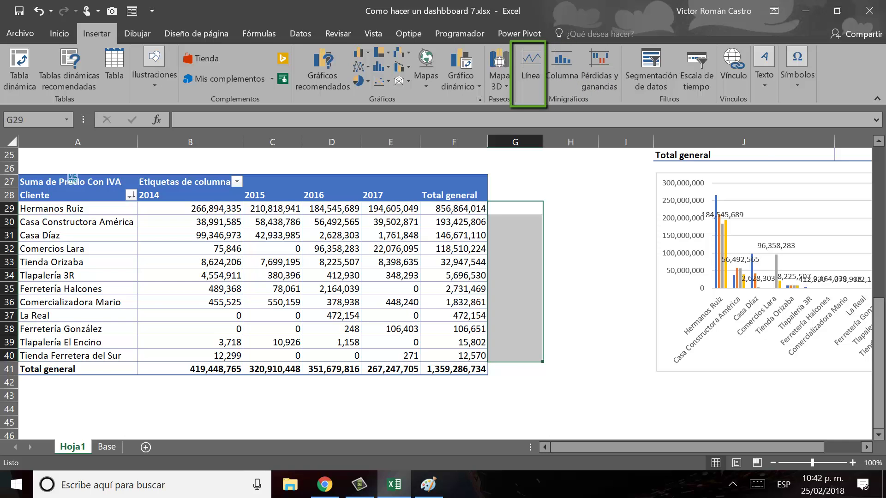
pyautogui.click(530, 70)
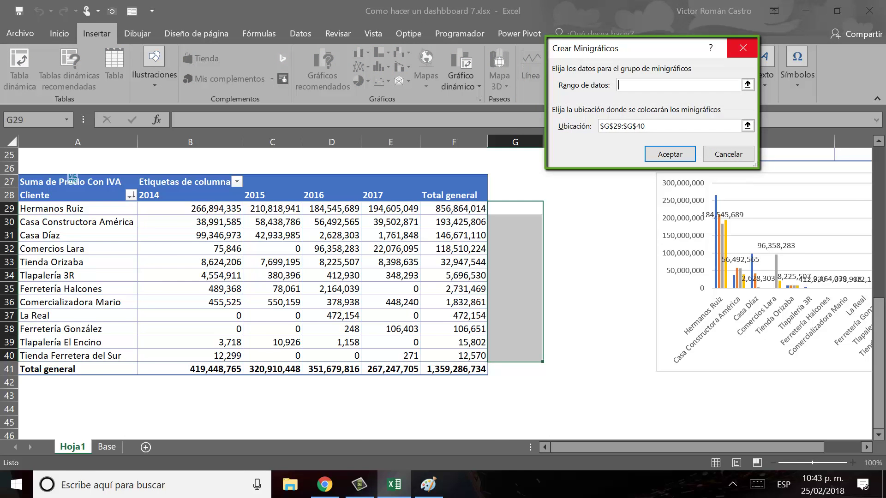
pyautogui.write('B29:E40')
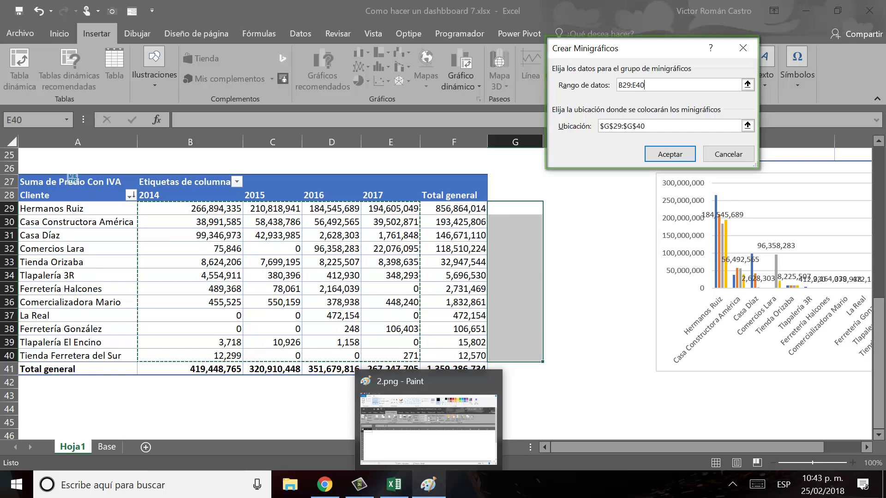
pyautogui.press('Return')
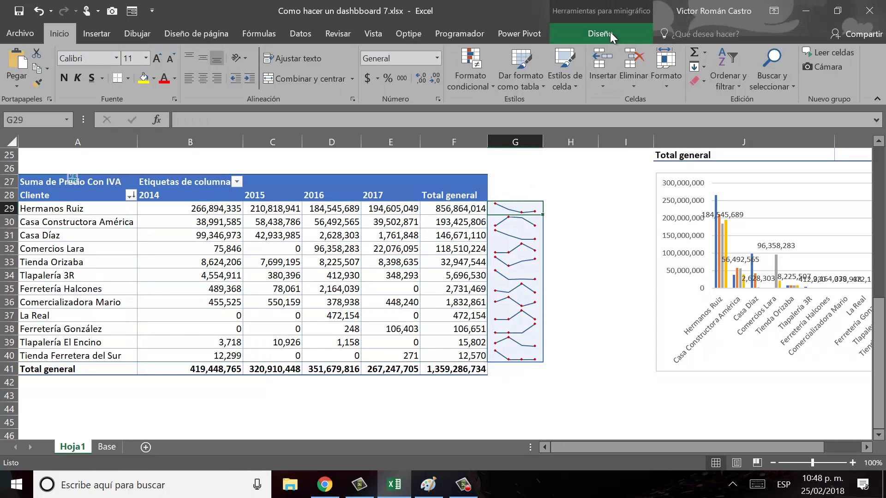
# - Apply the dark-line, red-marker style to the line sparklines
pyautogui.click(601, 36)
pyautogui.click(518, 83)
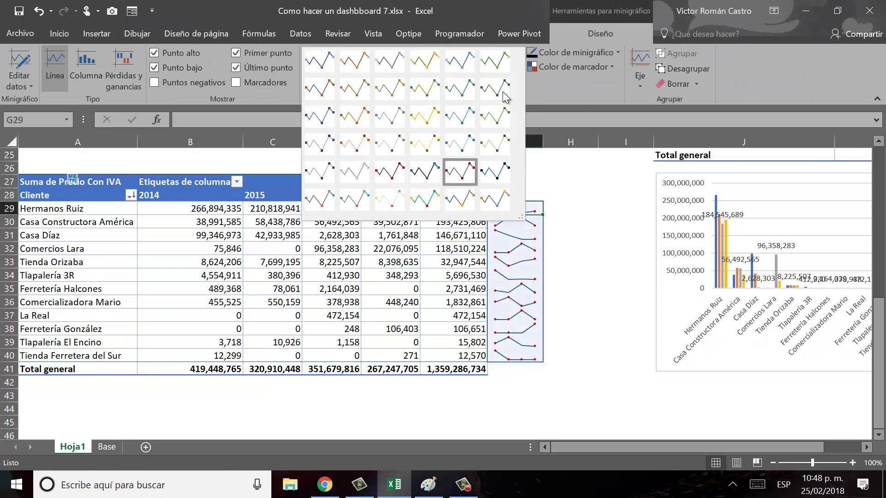
pyautogui.click(393, 173)
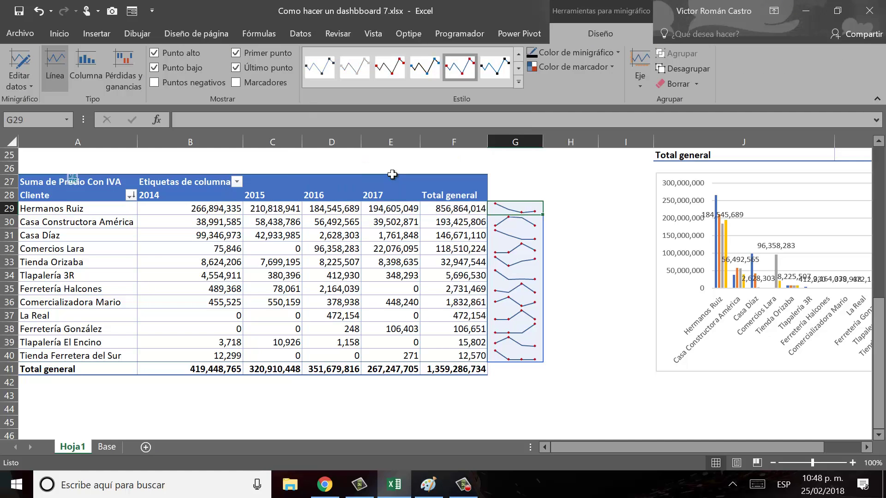
# - Keep high, low, first and last point markers shown on the line sparklines
pyautogui.click(262, 68)
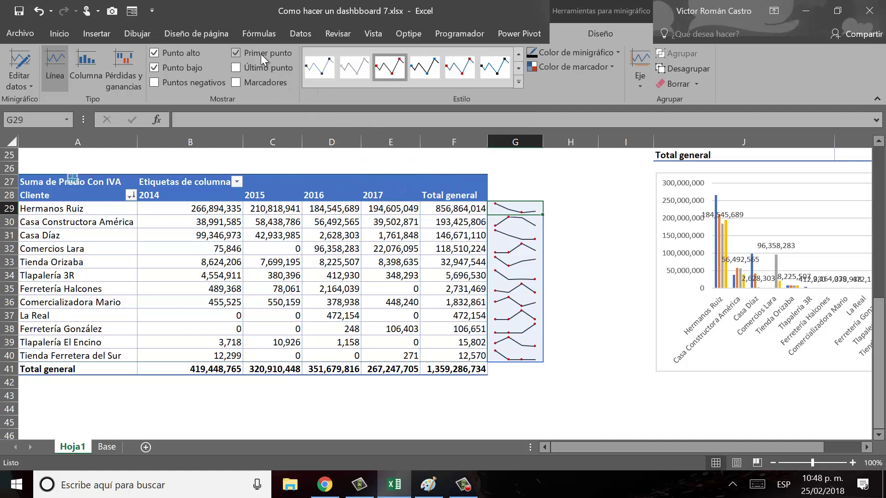
pyautogui.click(188, 64)
pyautogui.click(188, 65)
pyautogui.click(264, 69)
pyautogui.click(263, 53)
pyautogui.click(608, 68)
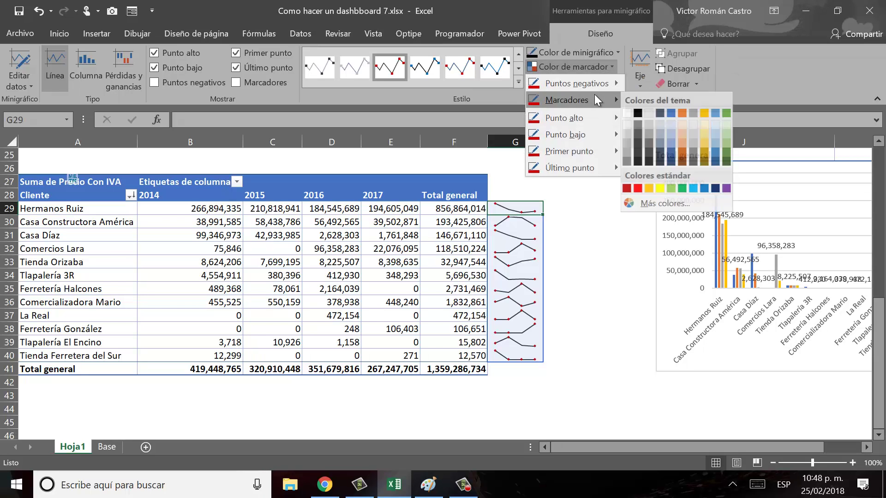
pyautogui.moveTo(565, 118)
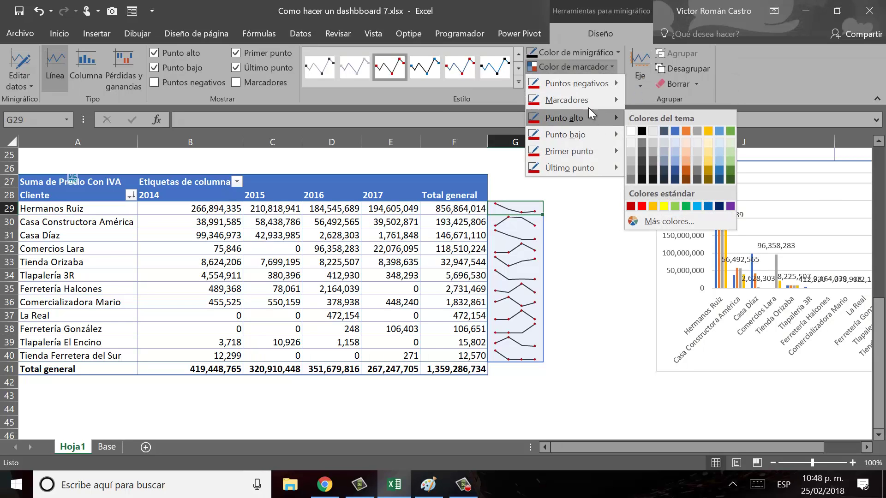
pyautogui.click(577, 68)
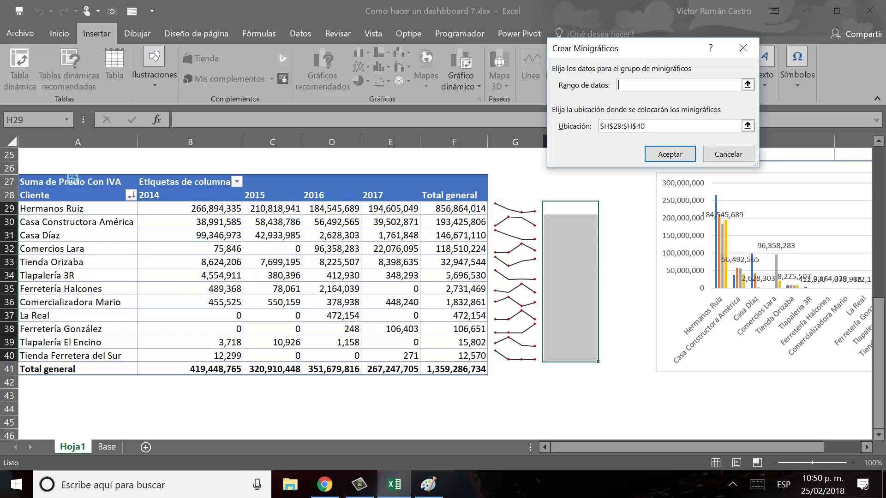
# - Create column sparklines in H29:H40 using B29:E40 as the data range
pyautogui.moveTo(190, 208); pyautogui.dragTo(391, 355)
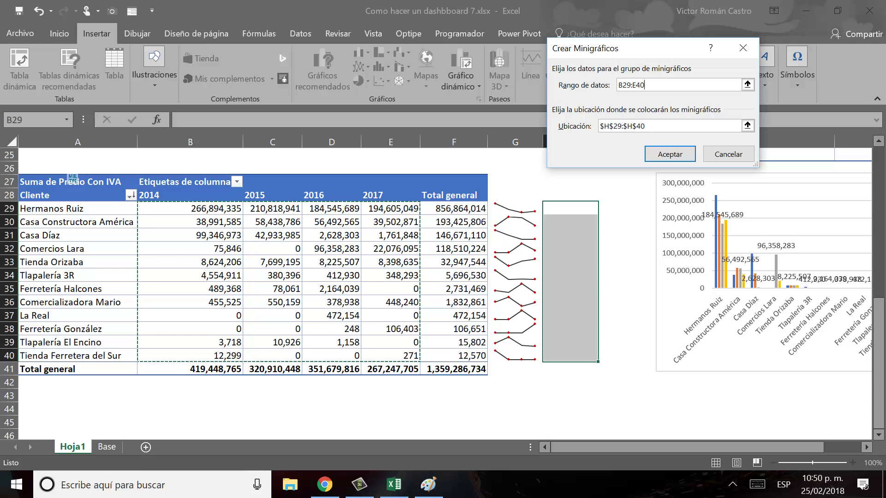
pyautogui.press('Return')
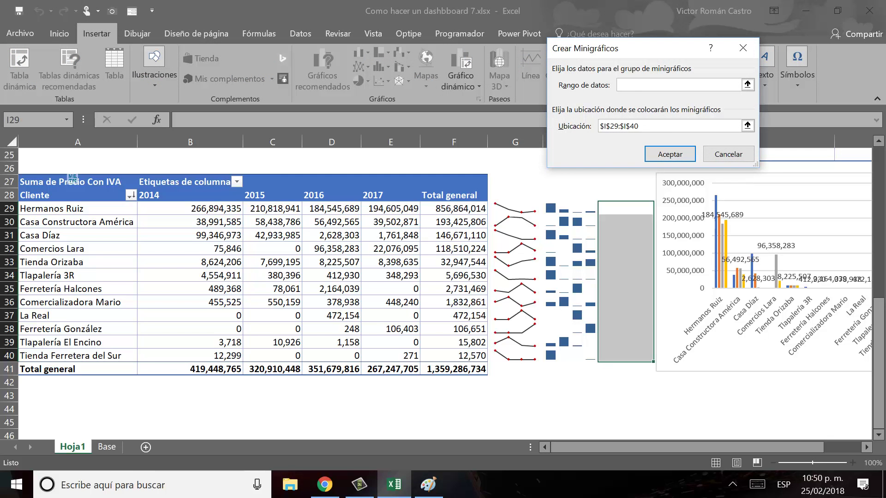
# - Create win/loss sparklines in I29:I40 using B29:E40 as the data range
pyautogui.moveTo(191, 209); pyautogui.dragTo(391, 356)
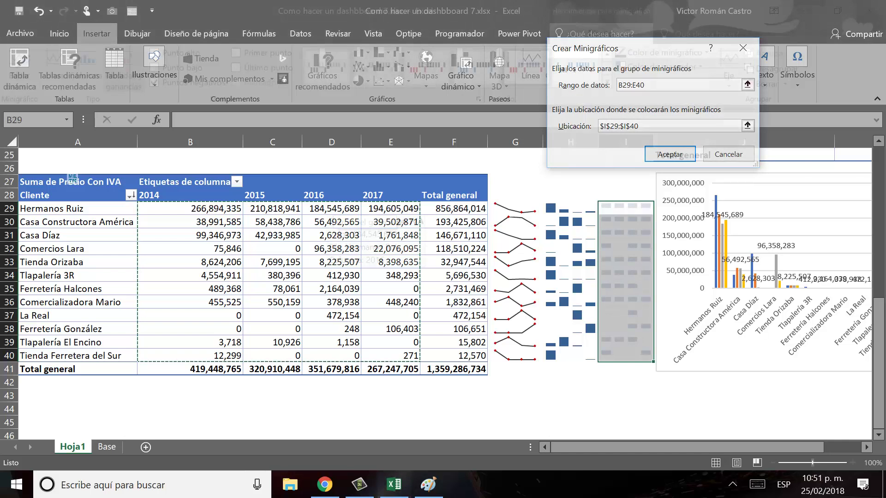
pyautogui.press('Return')
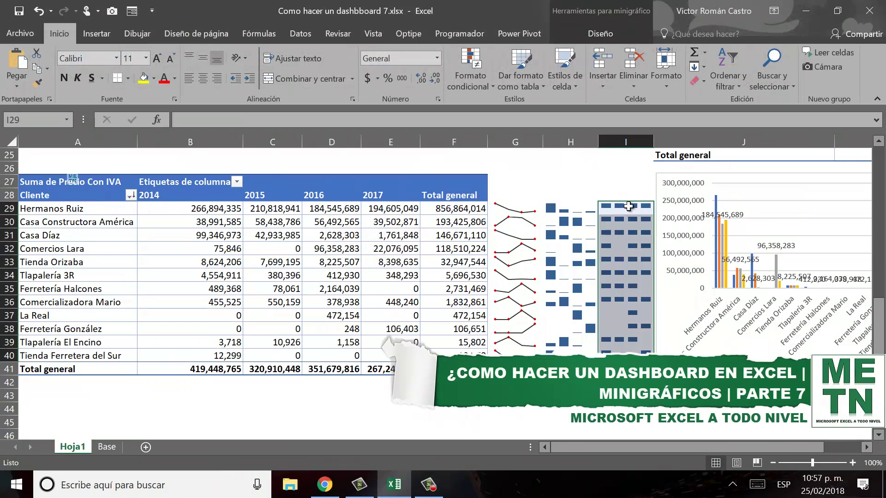
# - Apply the black and red win/loss style and make the sparklines black
pyautogui.click(609, 30)
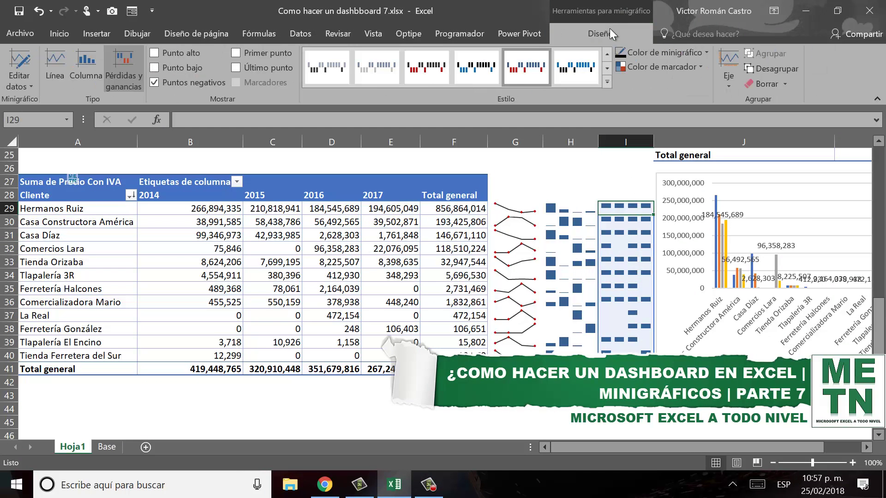
pyautogui.click(603, 85)
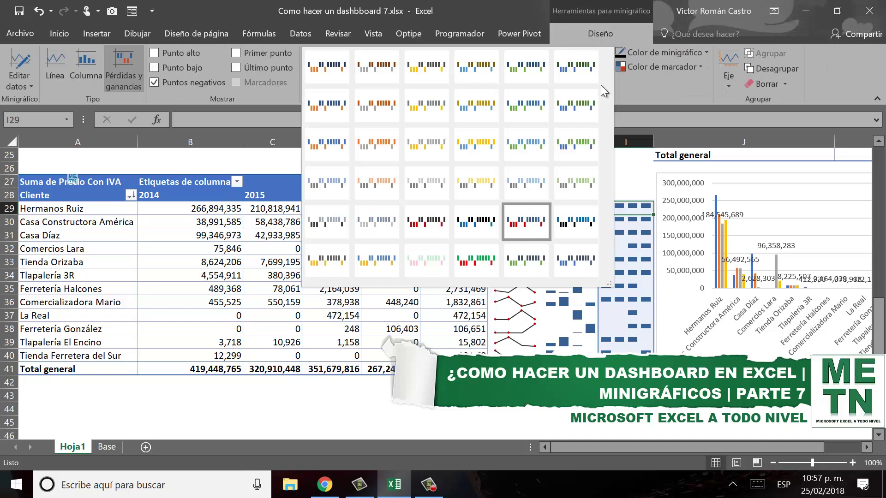
pyautogui.click(429, 227)
pyautogui.click(665, 53)
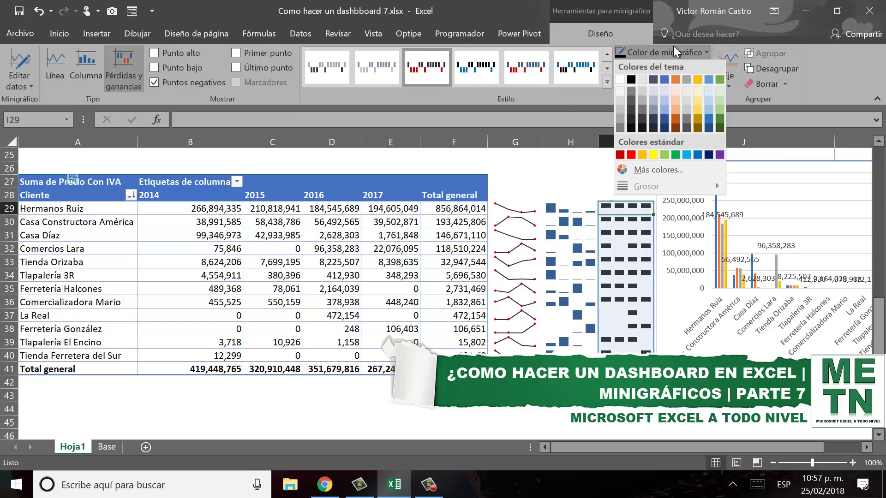
pyautogui.click(632, 81)
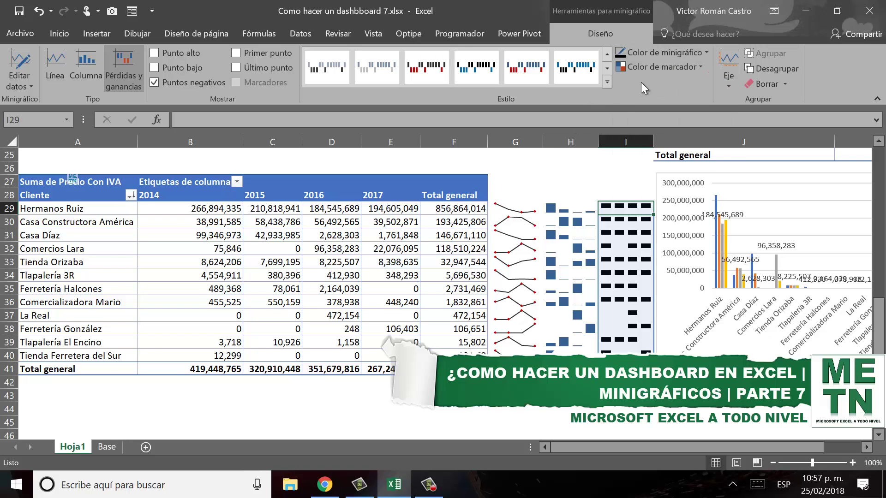
# - Set the vertical axis minimum to the same value for all sparklines
pyautogui.click(732, 79)
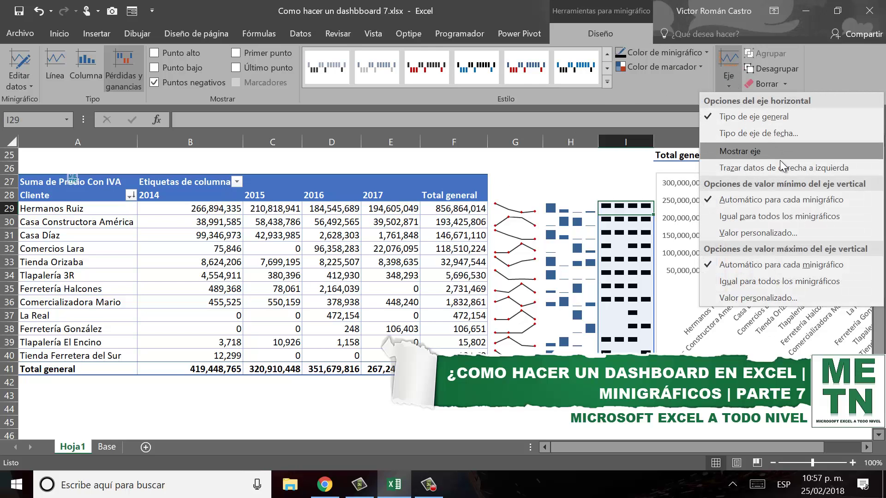
pyautogui.click(782, 214)
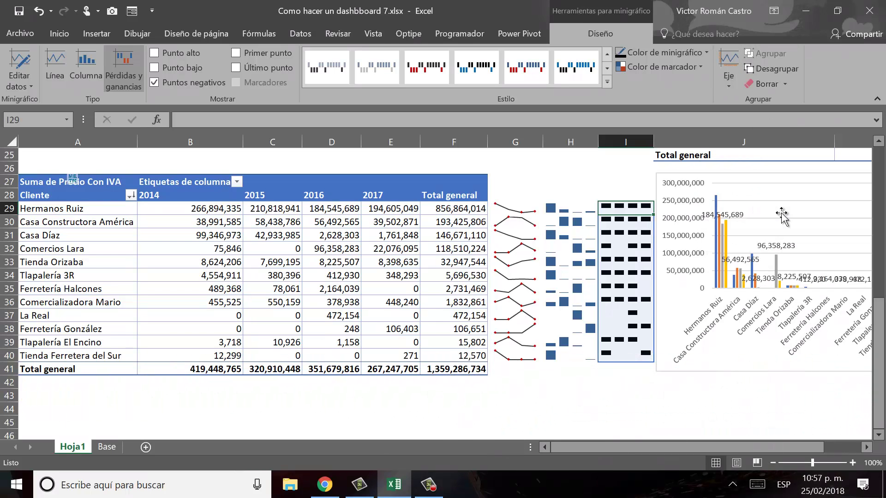
pyautogui.click(733, 69)
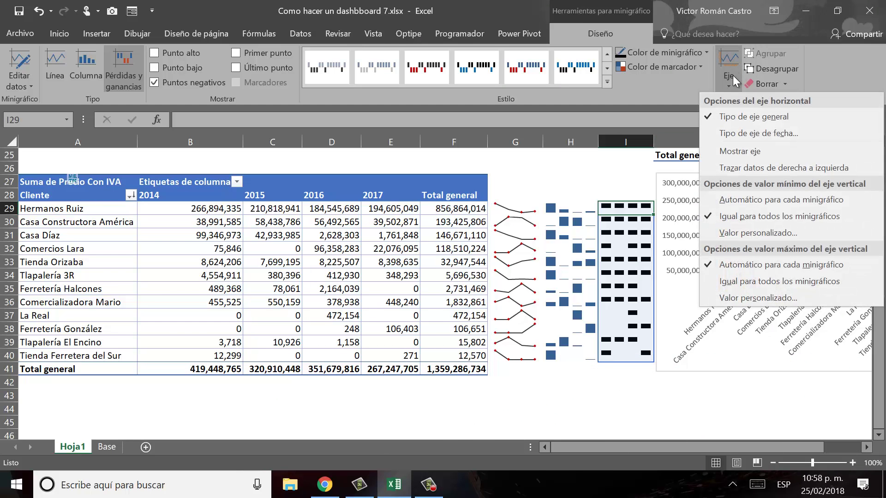
pyautogui.click(765, 202)
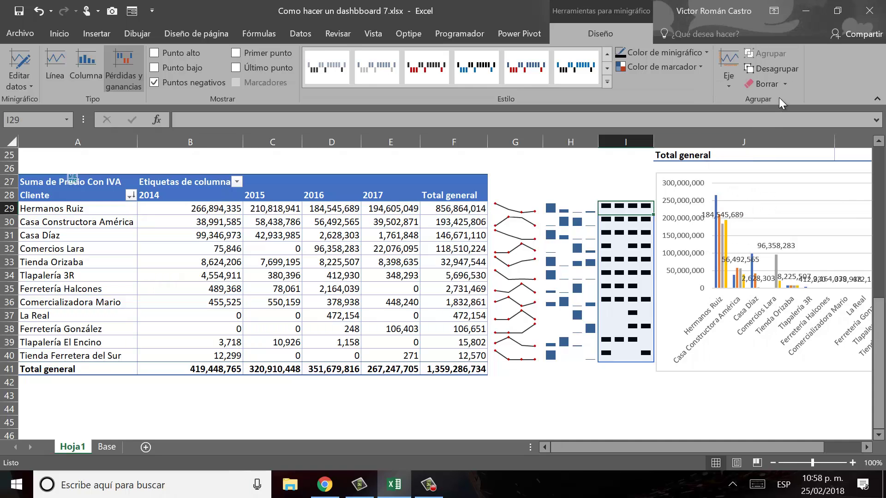
# - Mark high, first and last points in red, leaving low points unmarked
pyautogui.click(253, 67)
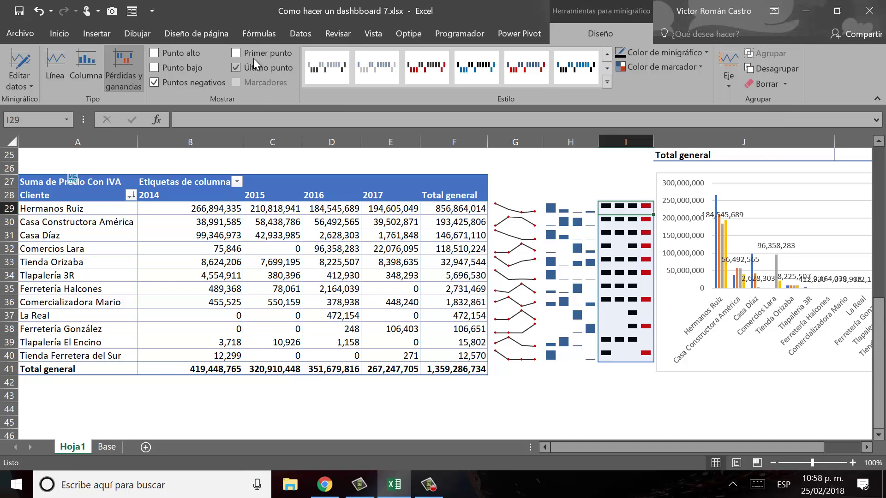
pyautogui.click(255, 53)
pyautogui.click(192, 66)
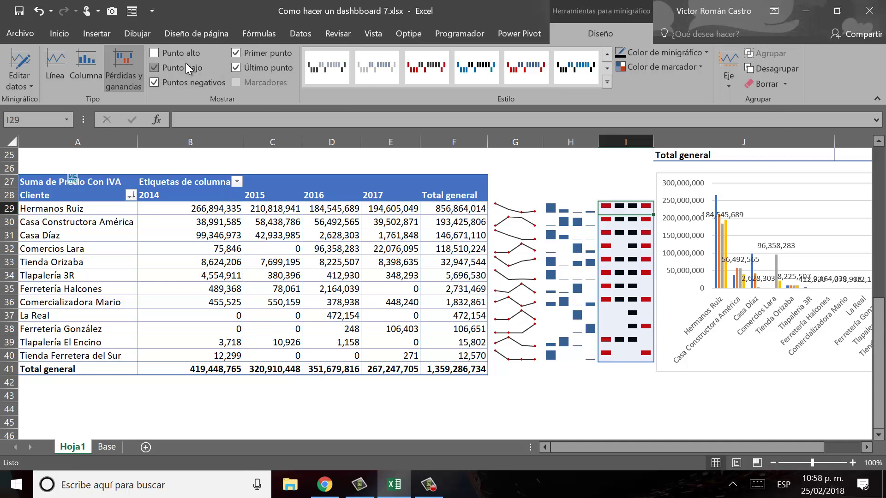
pyautogui.click(191, 54)
pyautogui.click(190, 64)
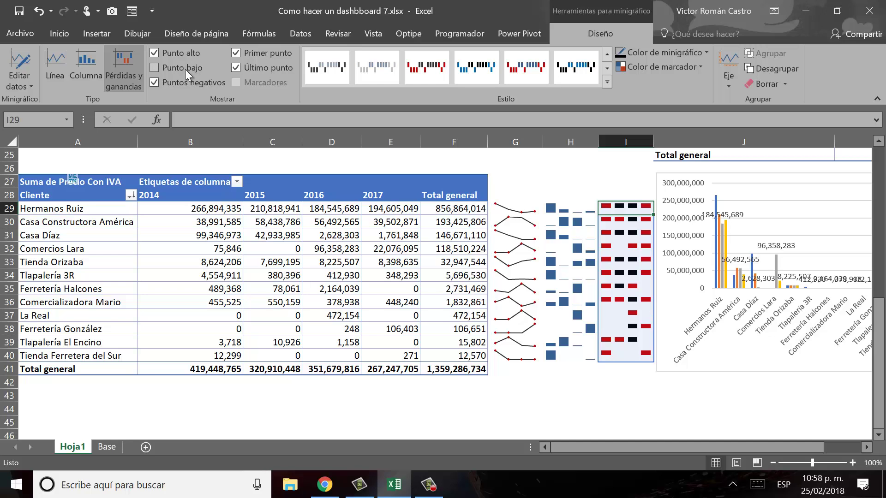
pyautogui.click(32, 87)
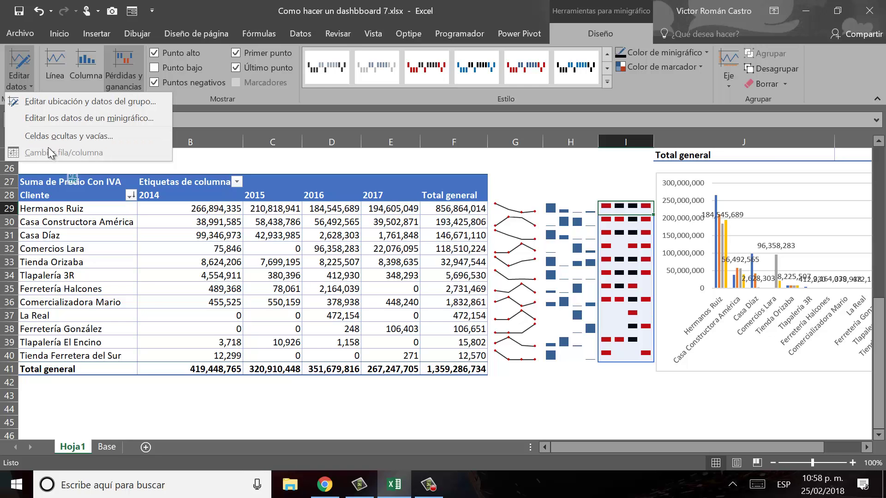
pyautogui.click(16, 85)
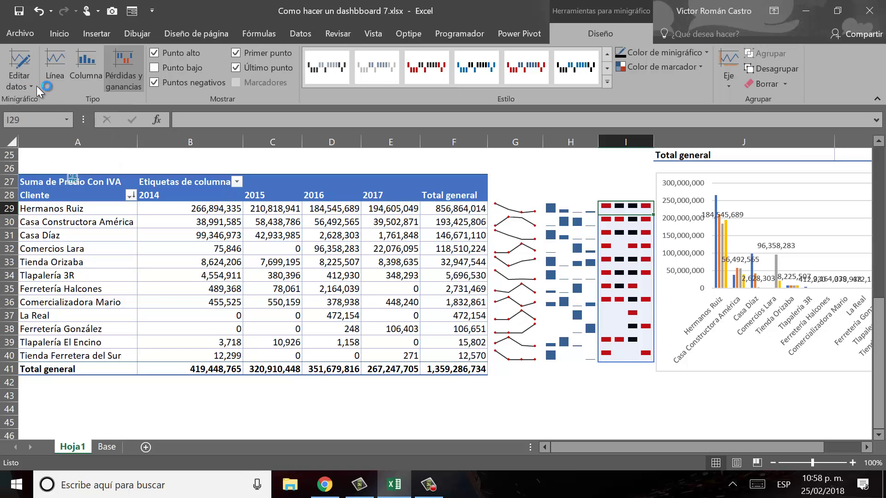
pyautogui.click(93, 41)
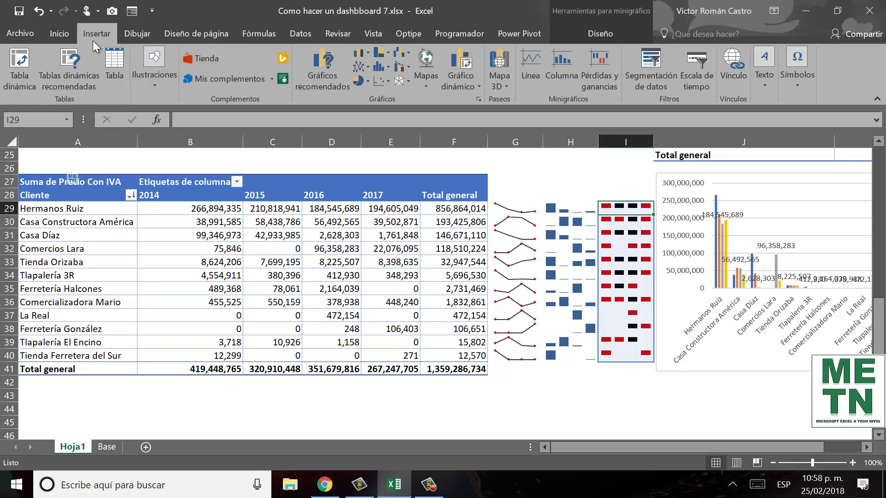